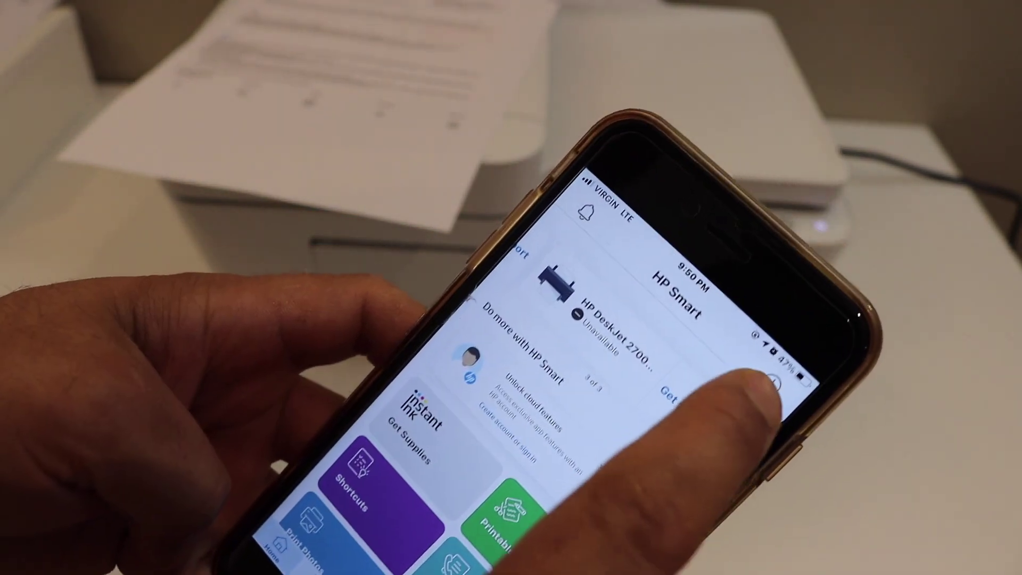
- Select HP DeskJet 4100 series from the Printers list on the home screen
{"action": "left_click", "coordinate": [767, 369]}
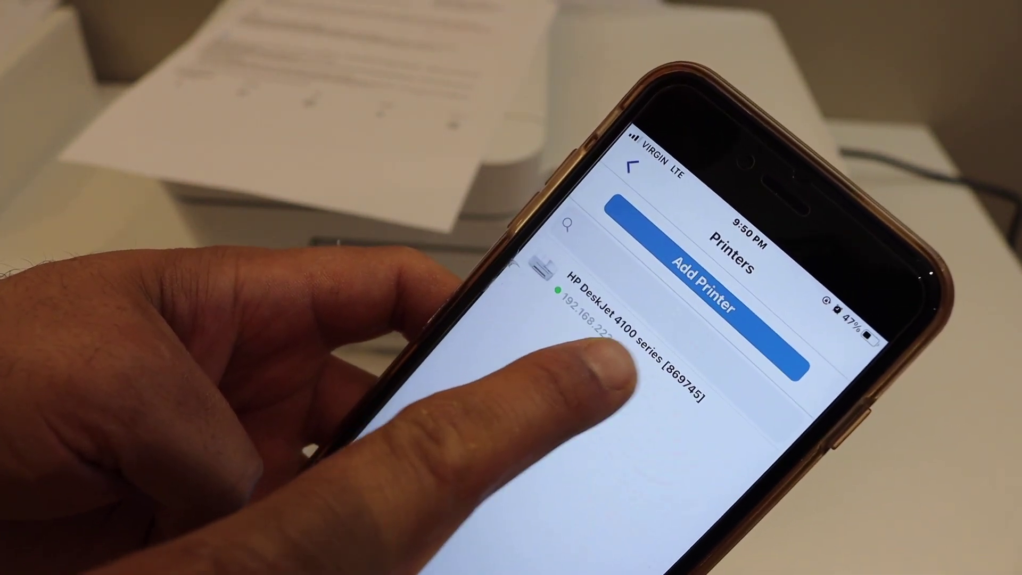
{"action": "left_click", "coordinate": [650, 356]}
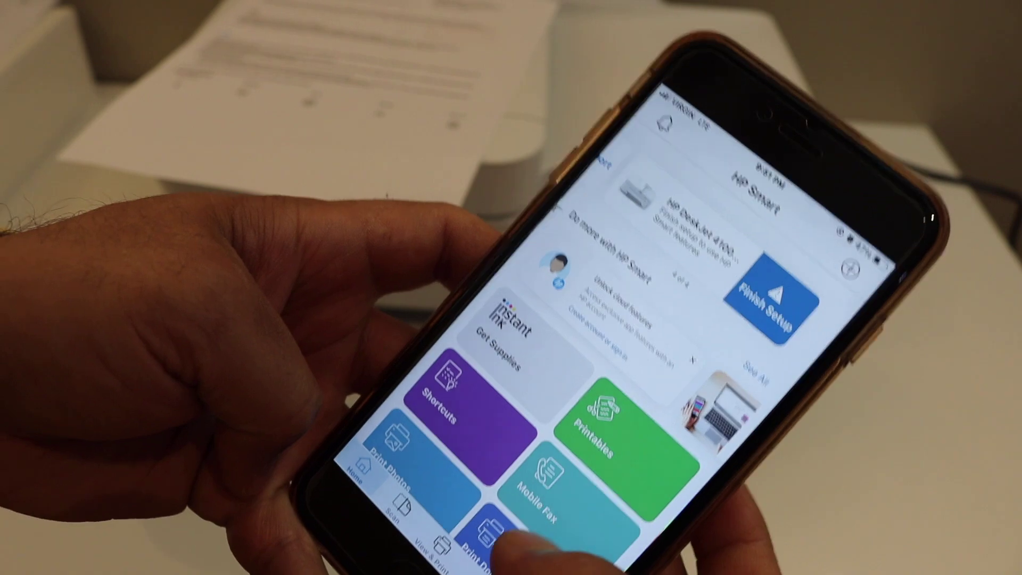
{"action": "scroll", "coordinate": [604, 479], "scroll_direction": "down", "scroll_amount": 5}
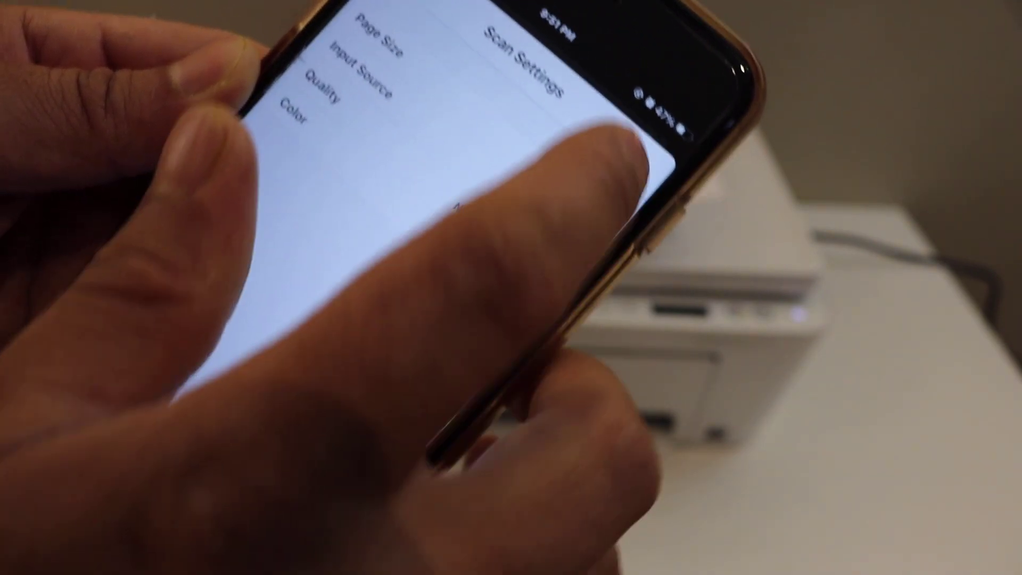
- Accept the A4, Automatic source, colour scan settings with Done
{"action": "left_click", "coordinate": [627, 137]}
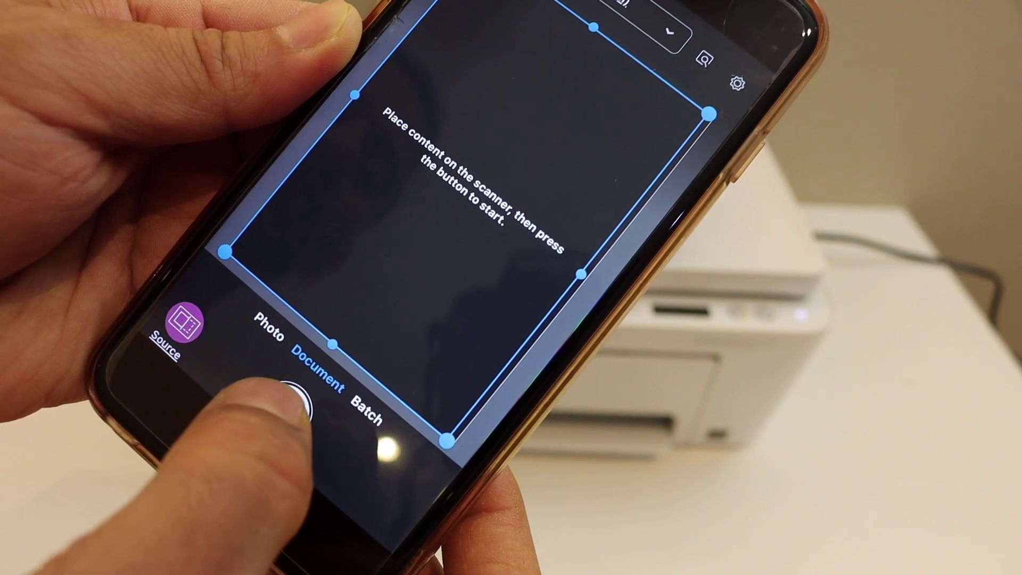
- Start a Document-mode scan of the COPY PRINT SCAN page from the glass
{"action": "left_click", "coordinate": [298, 397]}
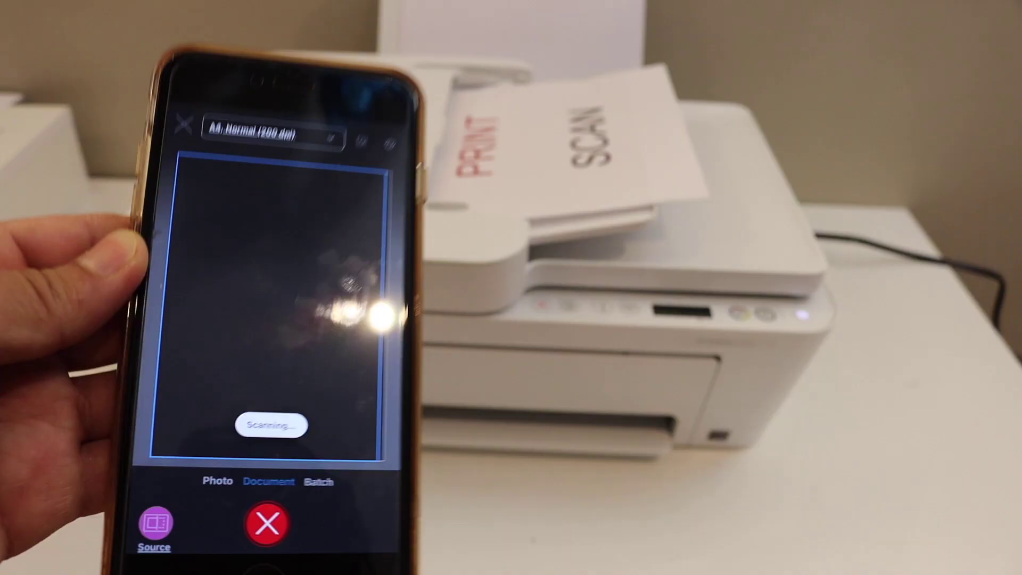